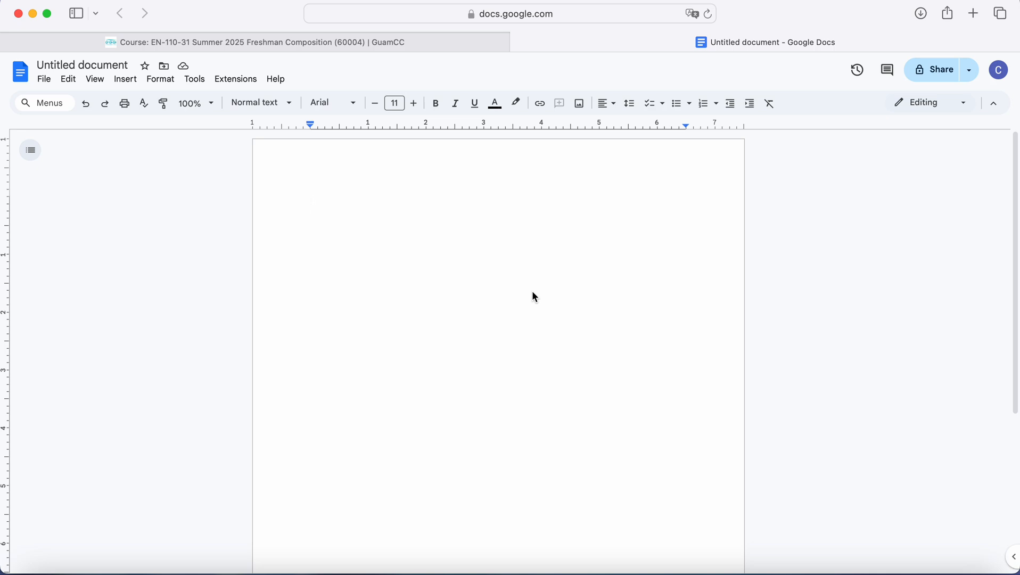
# Step: Open the File menu of the blank untitled document
pyautogui.click(42, 80)
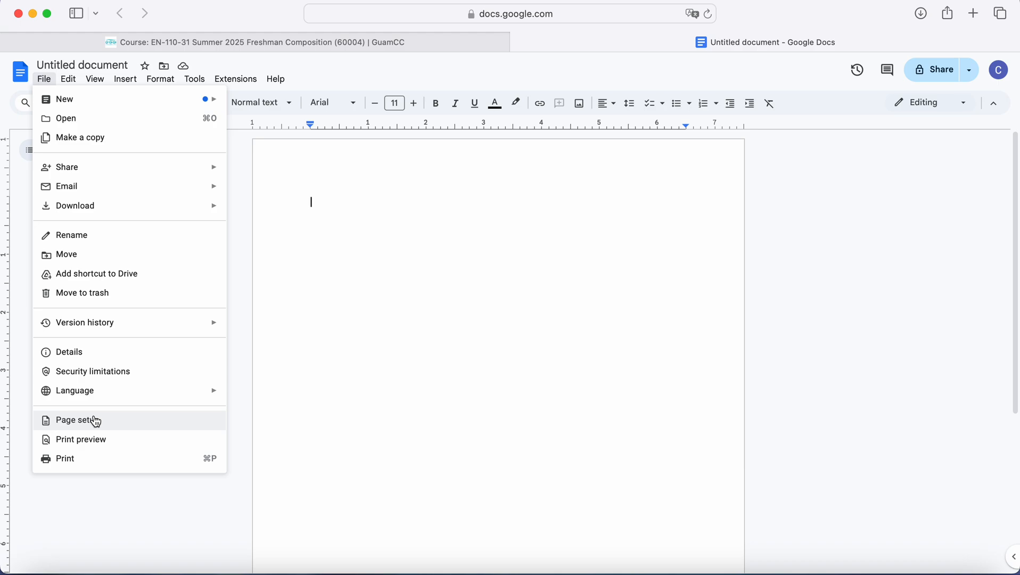
# Step: In Page setup, confirm the top, bottom, left and right margins are all 1 inch
pyautogui.click(96, 421)
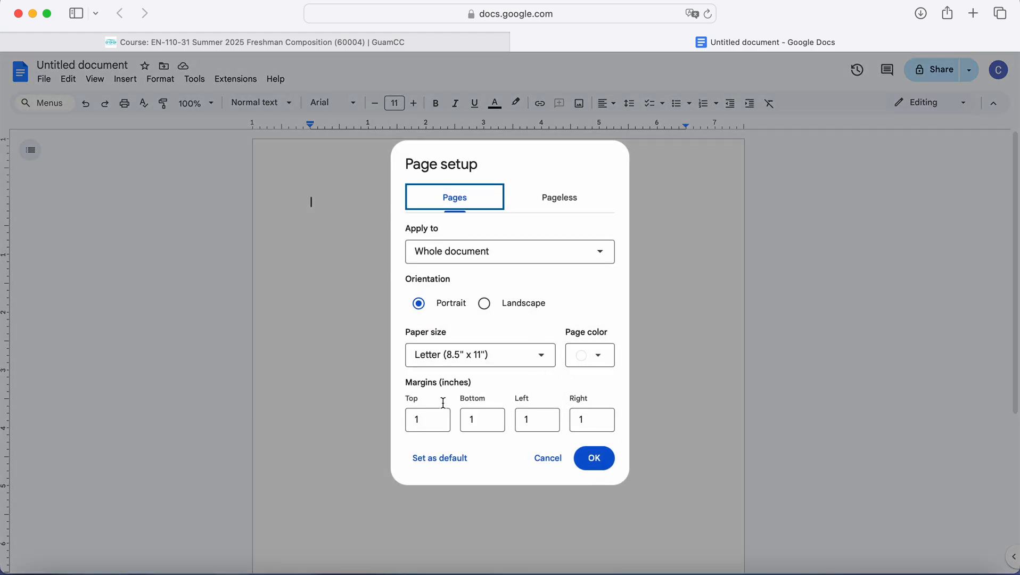
pyautogui.click(429, 420)
pyautogui.click(489, 419)
pyautogui.click(541, 421)
pyautogui.click(598, 418)
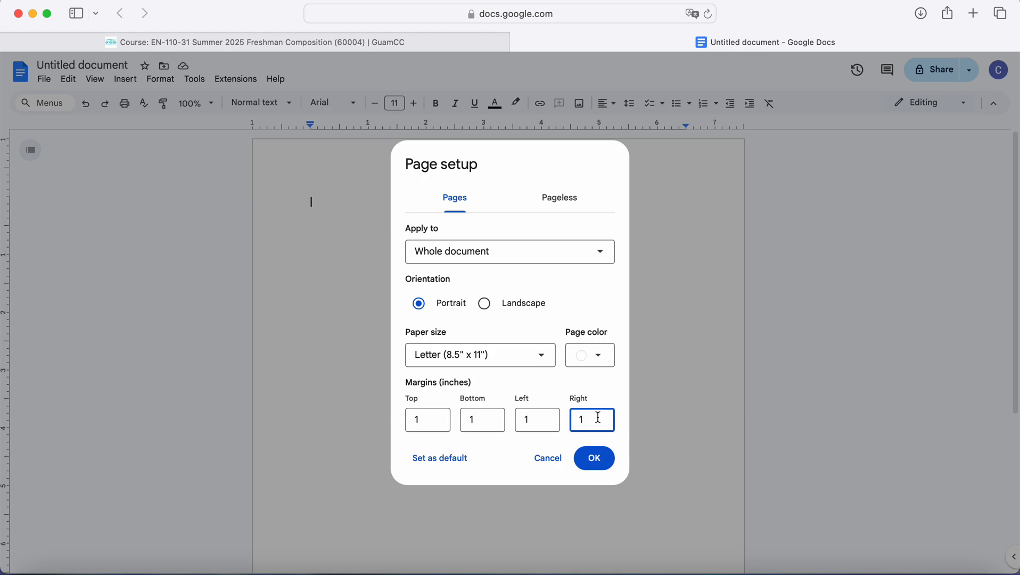
pyautogui.click(593, 459)
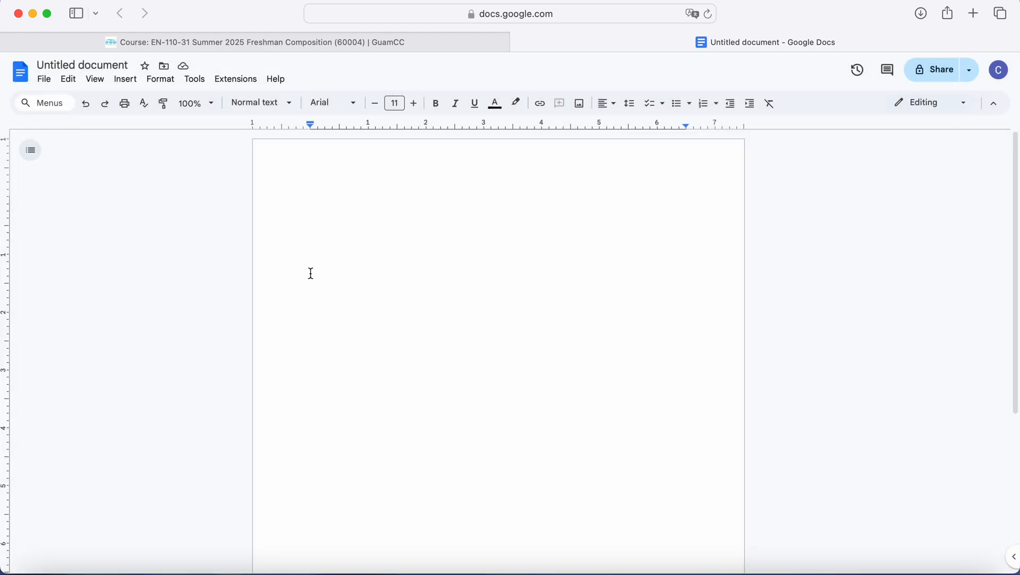
# Step: Switch the font to Times, raise the size from 11 to 12, and apply Double spacing
pyautogui.click(352, 103)
pyautogui.click(345, 215)
pyautogui.click(415, 107)
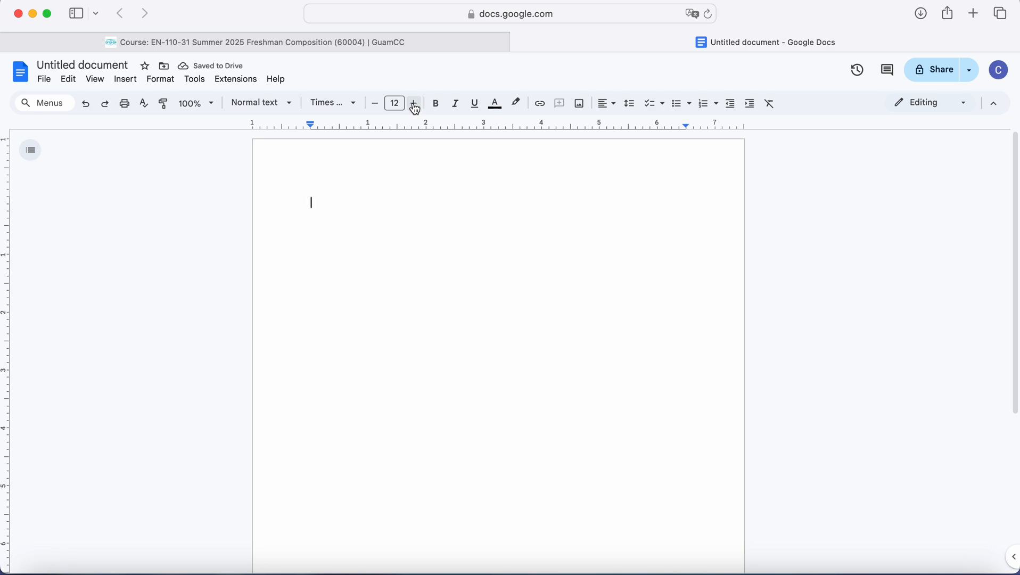
pyautogui.click(631, 104)
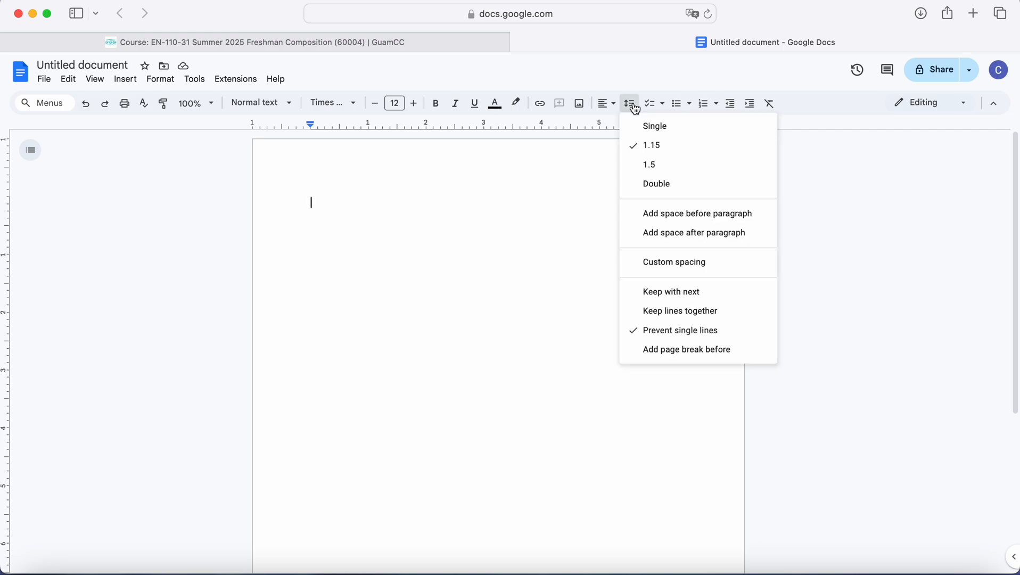
pyautogui.click(645, 184)
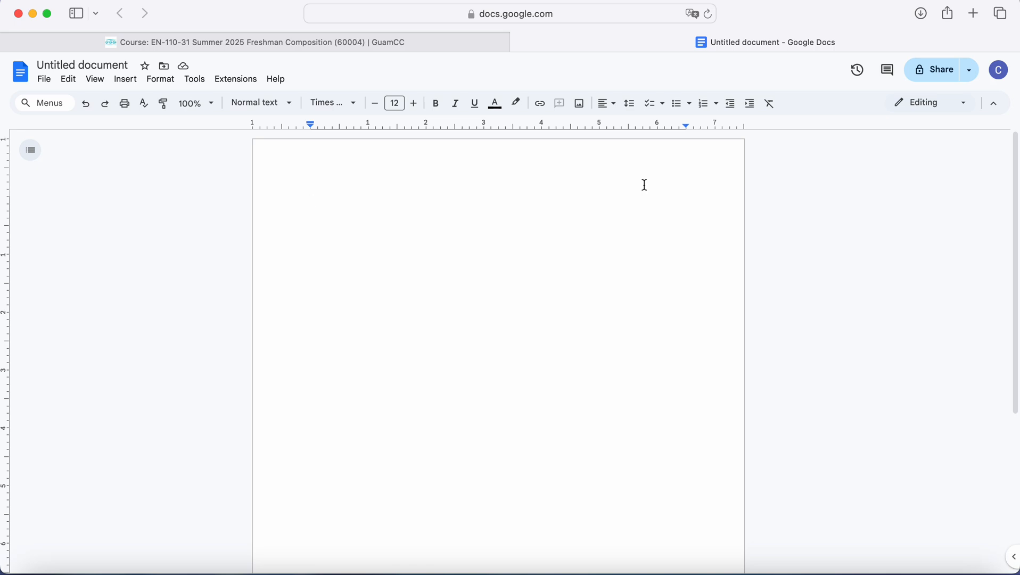
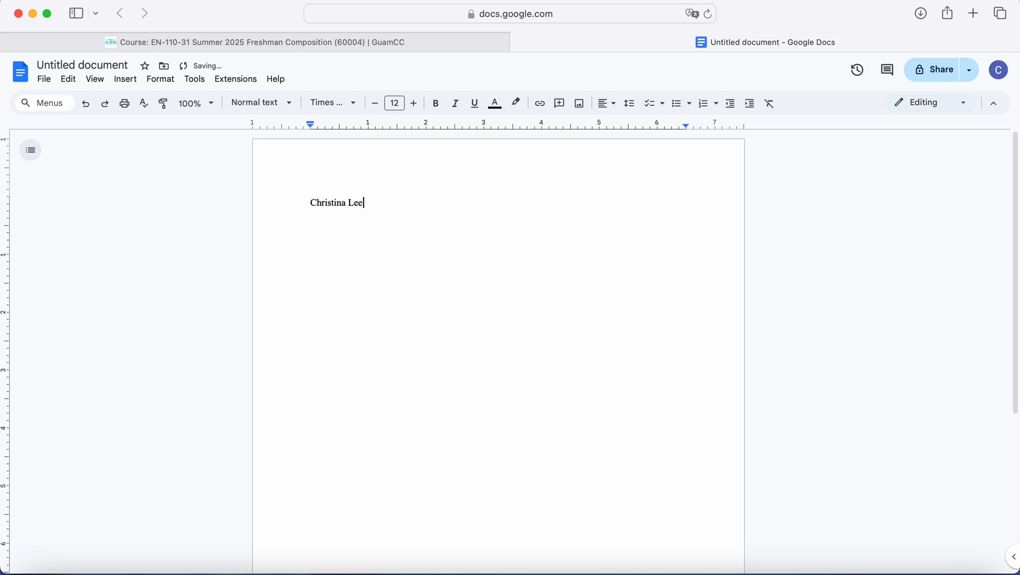
# Step: Type four heading lines: student's name, instructor's name, EN110-31 and 16 June 2025
pyautogui.press('Return')
pyautogui.press('Return')
pyautogui.write('EN110-31')
pyautogui.press('Return')
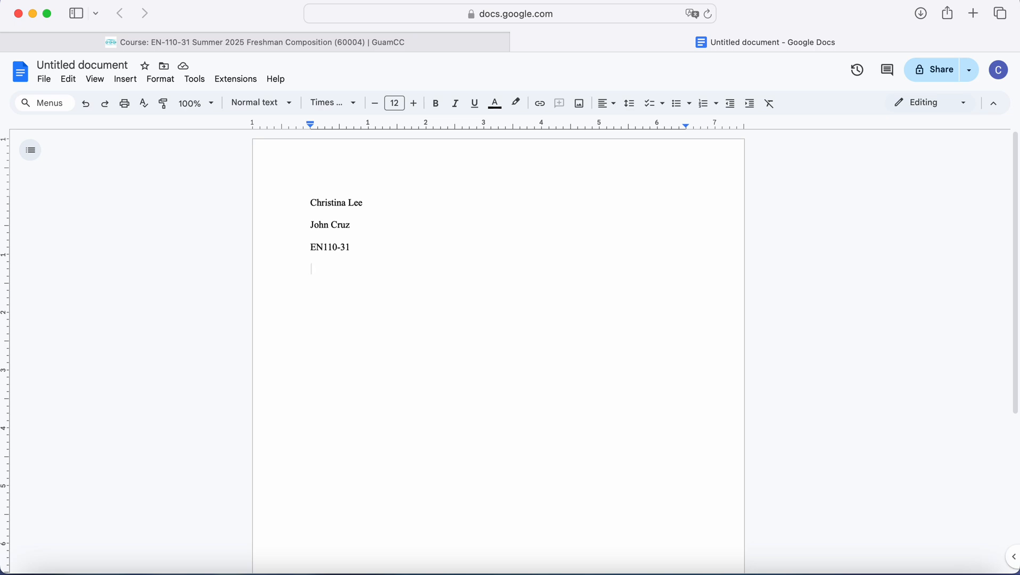
pyautogui.write('16 June 2025')
pyautogui.press('Return')
pyautogui.click(604, 104)
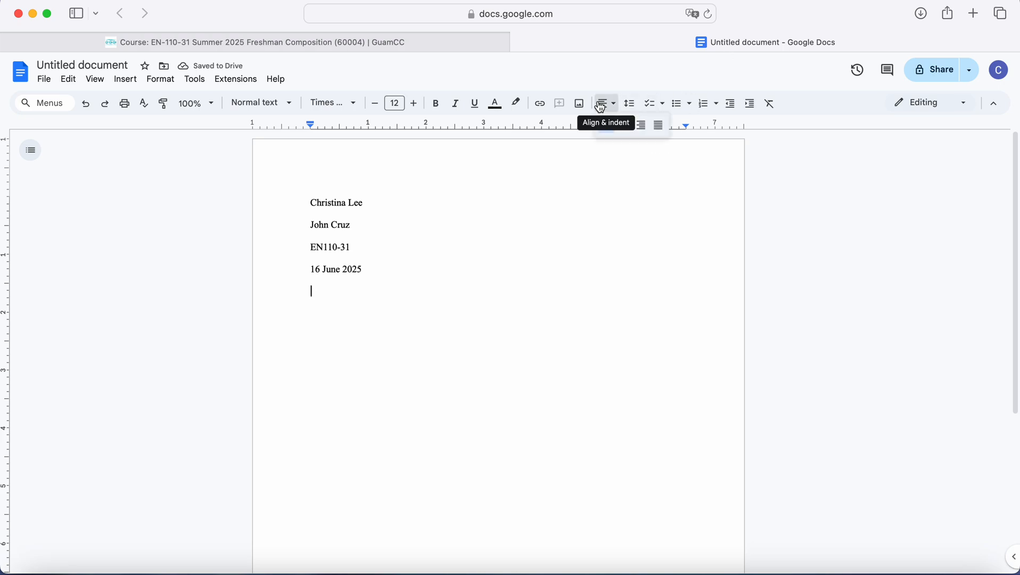
# Step: Center the title 'Cool Title' and return the next line to left alignment
pyautogui.click(625, 126)
pyautogui.write('C')
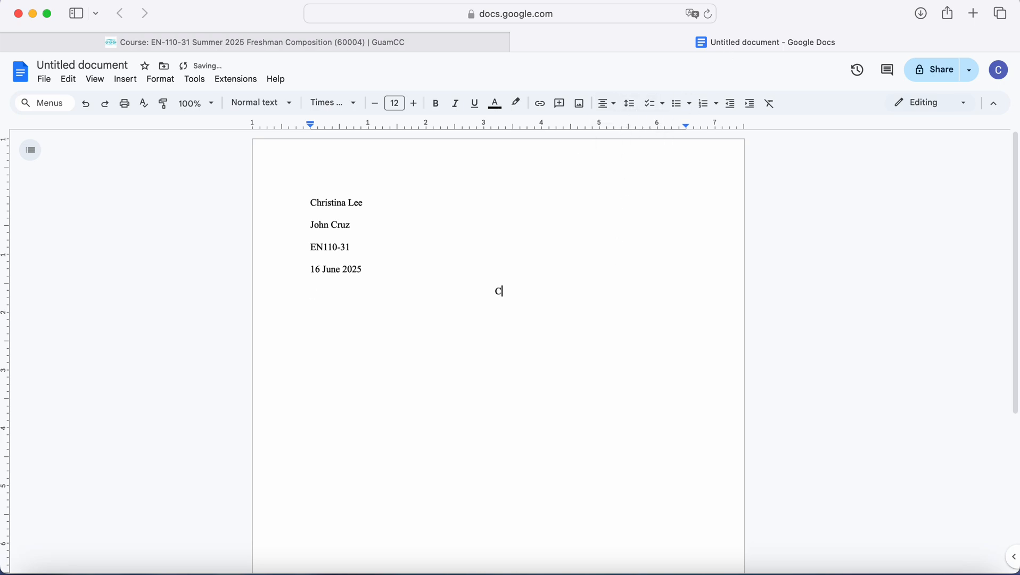
pyautogui.write('ool Title')
pyautogui.press('Return')
pyautogui.write('\\')
pyautogui.press('BackSpace')
pyautogui.click(605, 104)
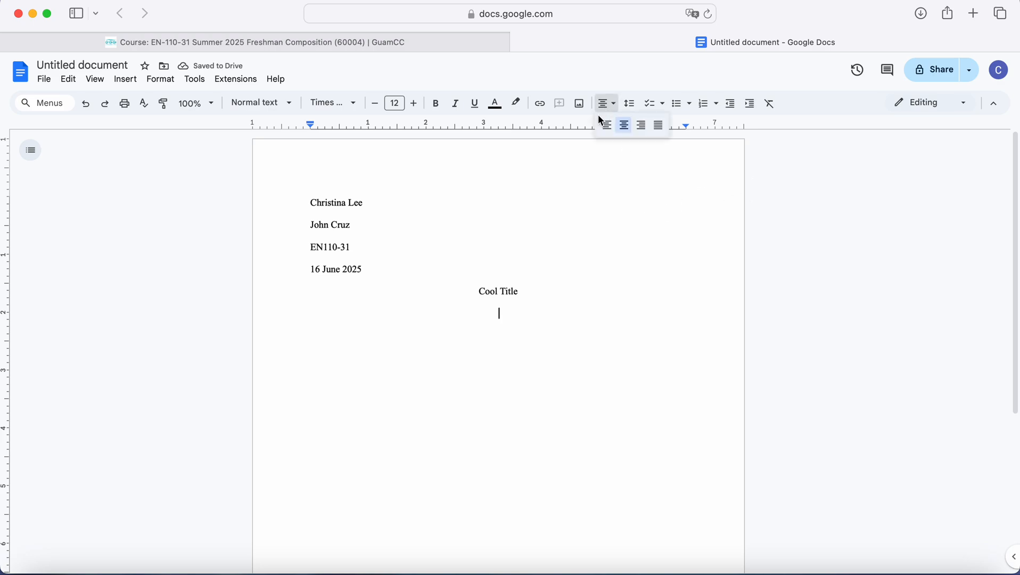
pyautogui.click(607, 126)
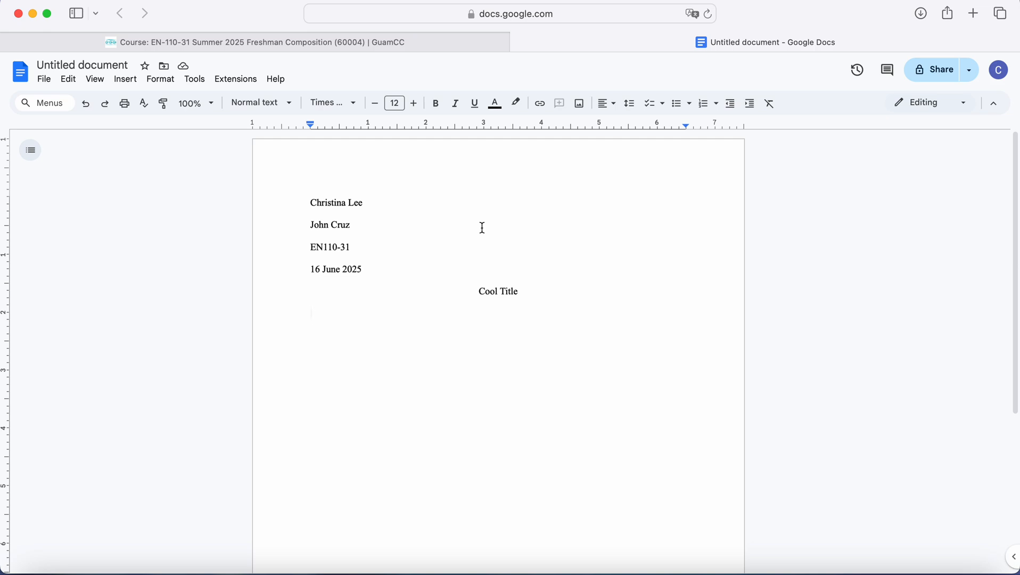
# Step: Type the indented first paragraph beginning 'Start here. Hello. Nice to meet you.'
pyautogui.press('Tab')
pyautogui.write('Start here. ')
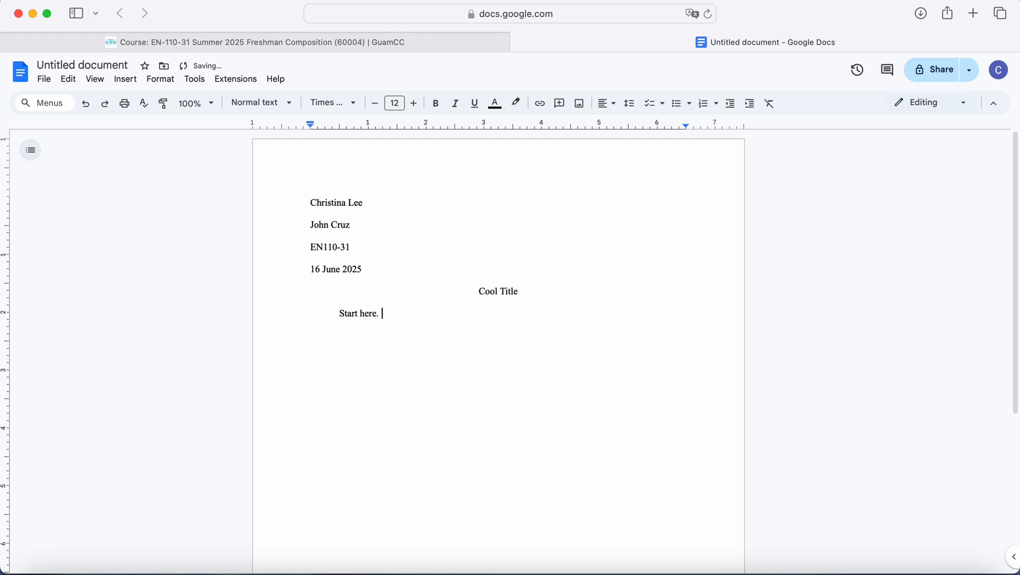
pyautogui.write('Hello. Nice to meet')
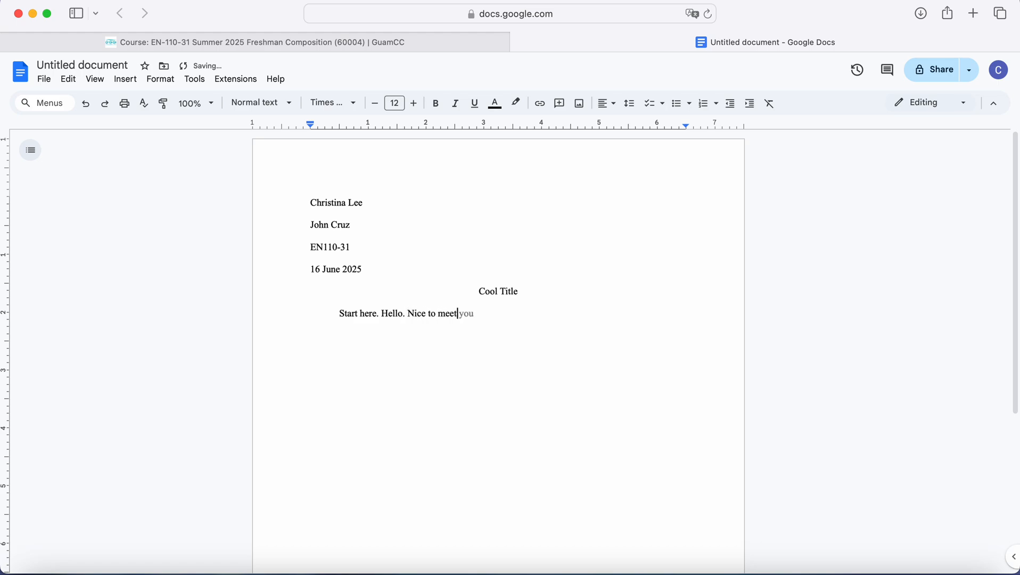
pyautogui.write(' you. This is a great class. I hope e')
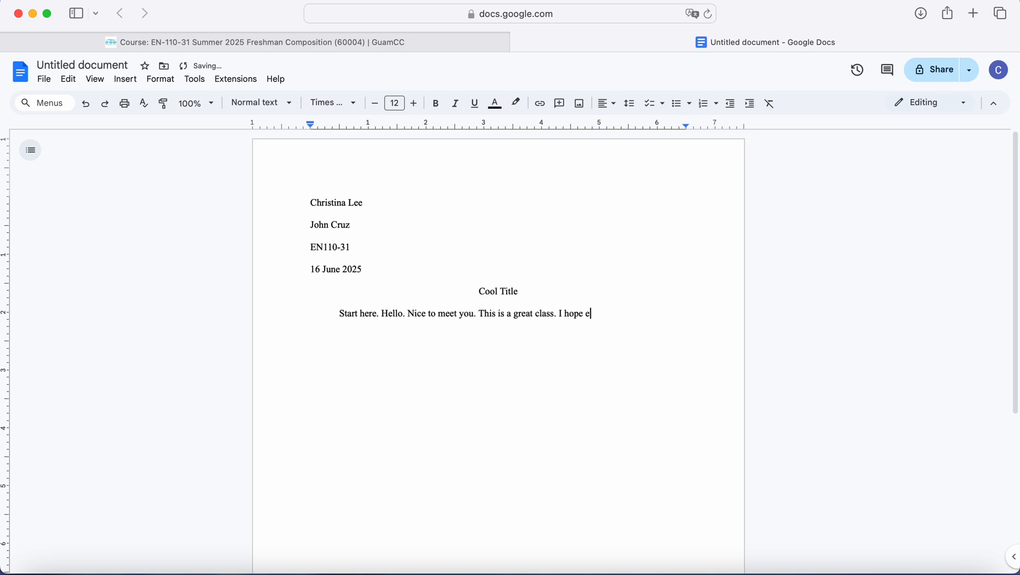
pyautogui.write('veryone is having a great summer.')
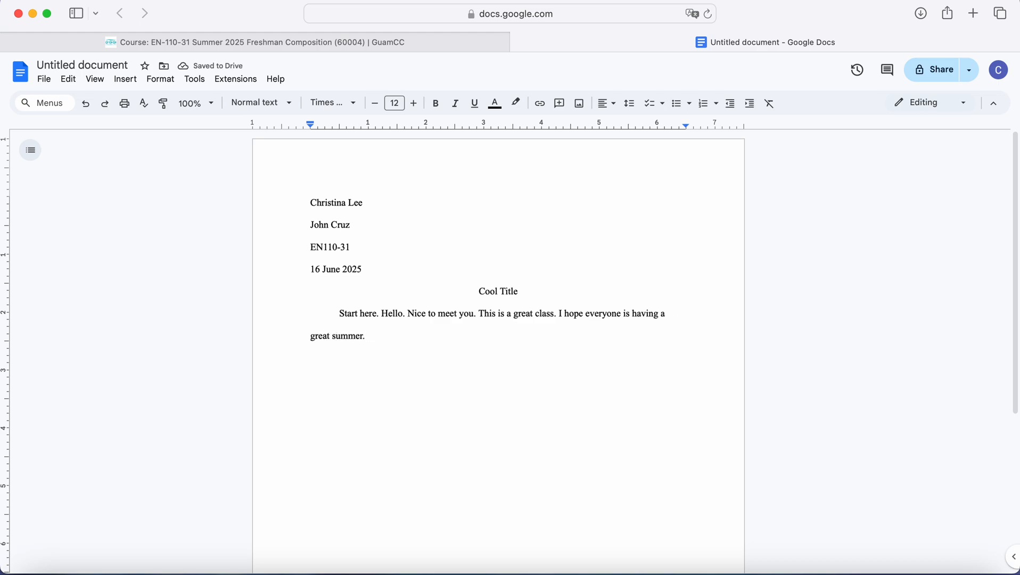
pyautogui.press('Return')
# Step: Add the indented second paragraph 'Start your new paragraph here.', adjusting the line after 'great summer.'
pyautogui.press('Tab')
pyautogui.write('Start your new paragraph hee')
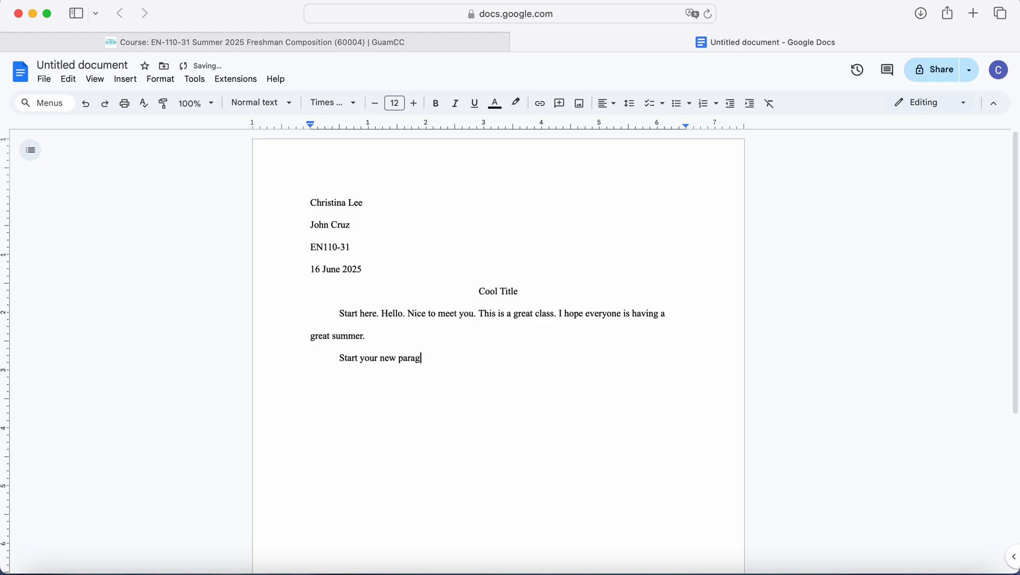
pyautogui.press('BackSpace')
pyautogui.write('re.')
pyautogui.click(393, 337)
pyautogui.press('Return')
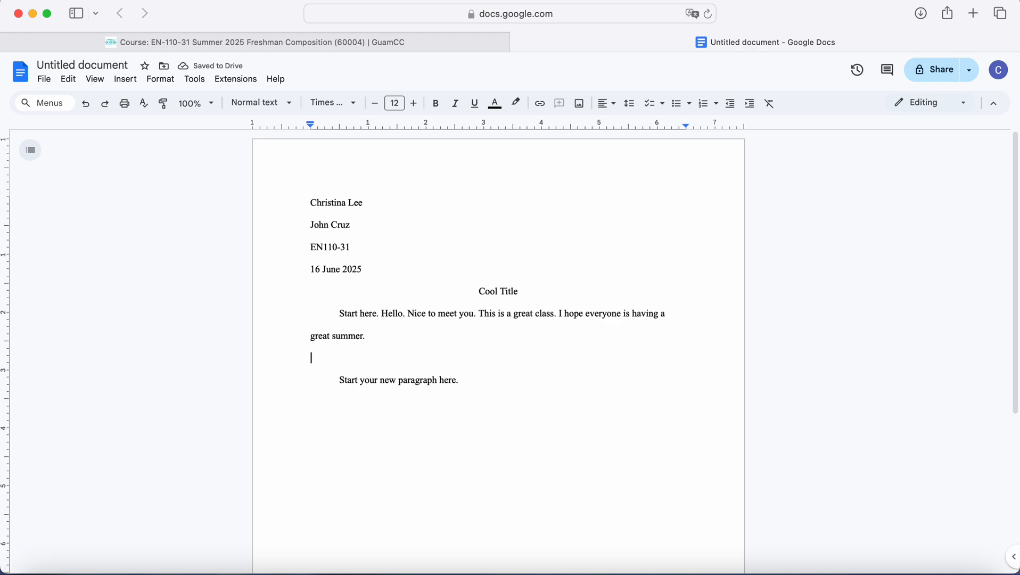
pyautogui.press('BackSpace')
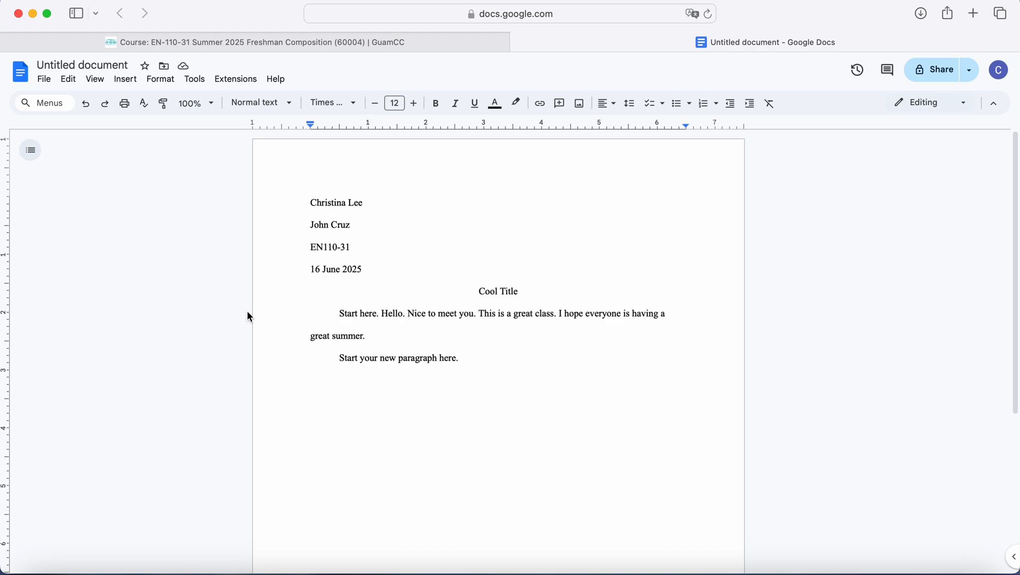
# Step: Insert top-right page numbering so 1 appears in the header
pyautogui.click(125, 80)
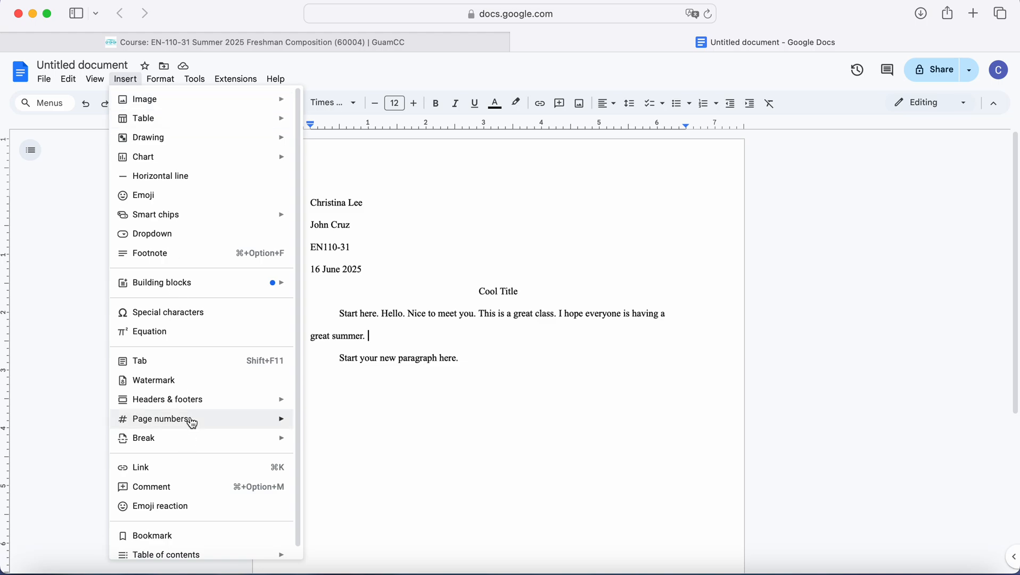
pyautogui.moveTo(191, 422)
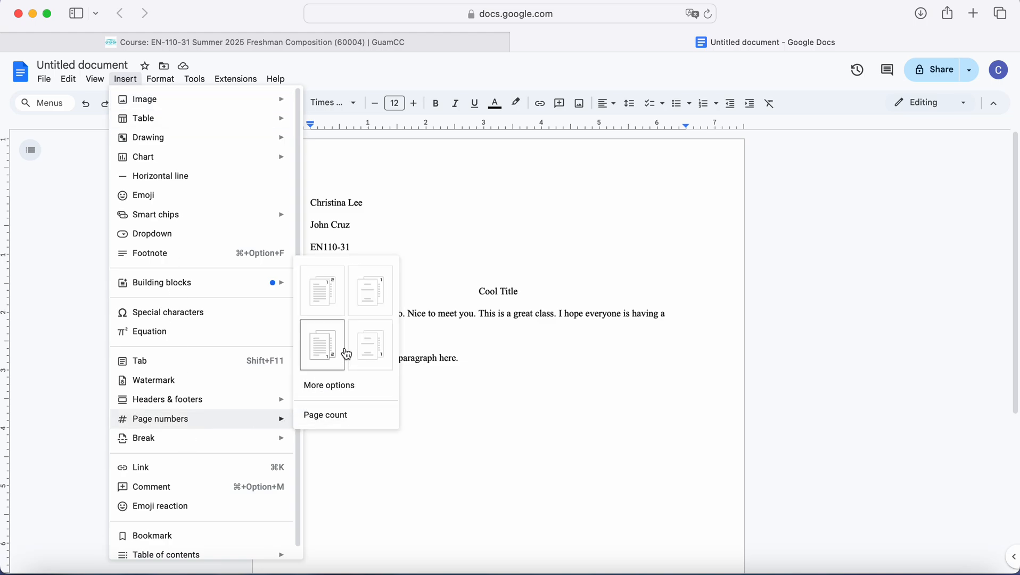
pyautogui.click(341, 292)
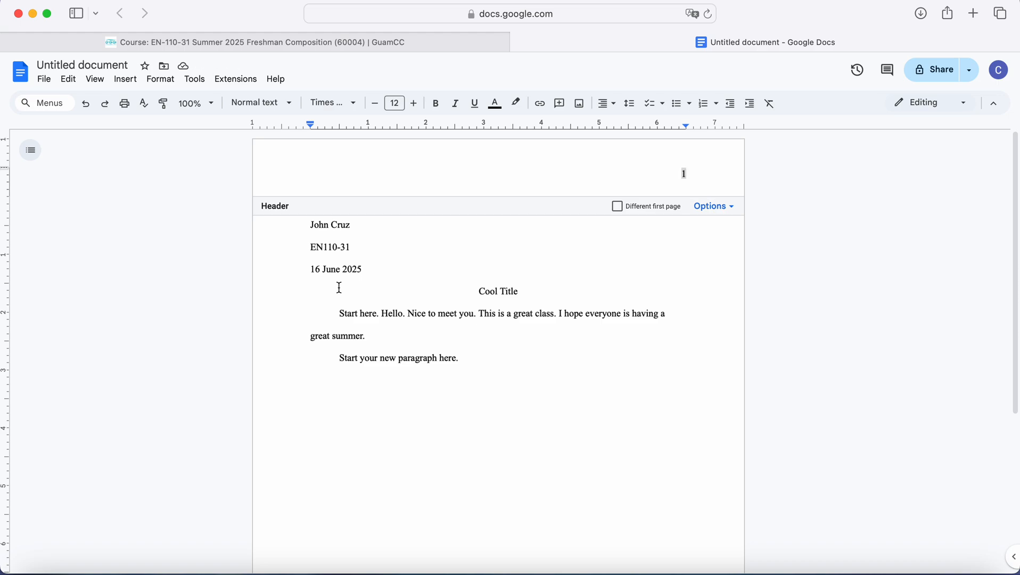
pyautogui.click(513, 354)
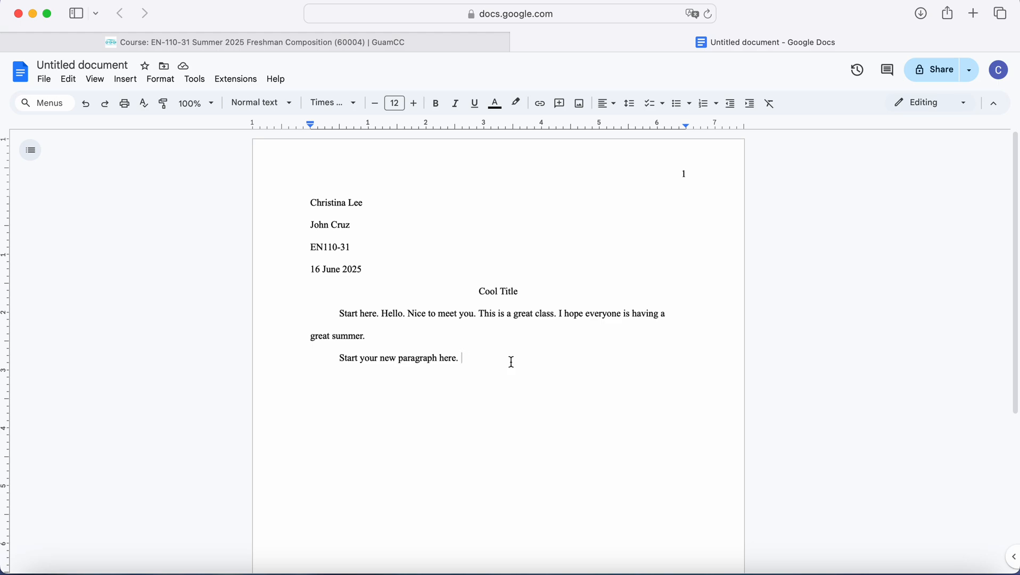
# Step: Put the author's surname before the header page number, then add blank lines after the text
pyautogui.doubleClick(683, 174)
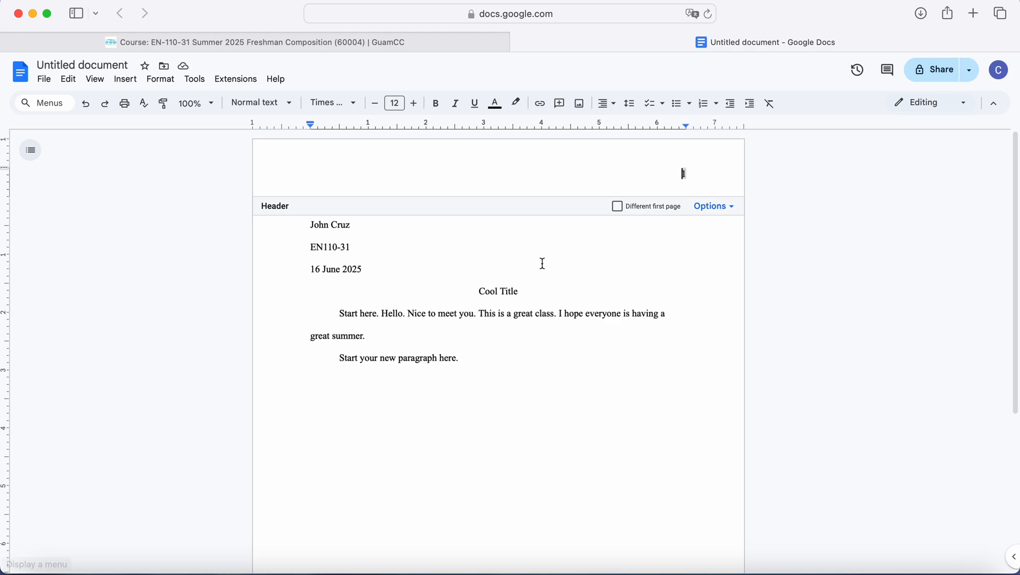
pyautogui.write('Lee')
pyautogui.click(595, 374)
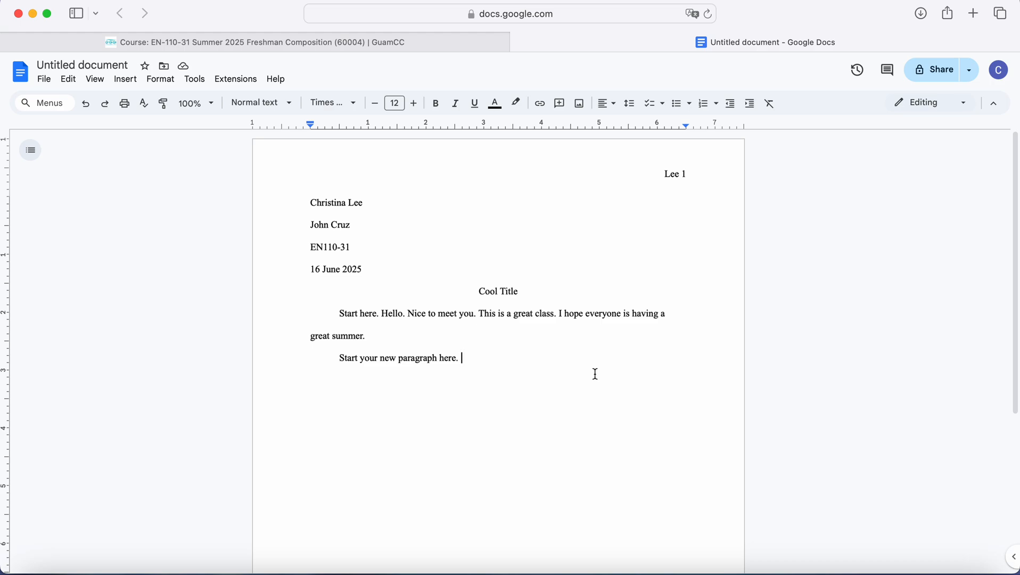
pyautogui.press('Return')
pyautogui.press('Return')
pyautogui.press('Return')
pyautogui.press('Return')
pyautogui.press('Return')
pyautogui.press('Return')
pyautogui.press('Return')
pyautogui.press('Return')
pyautogui.press('Return')
pyautogui.press('Return')
pyautogui.press('Return')
pyautogui.press('Return')
pyautogui.press('Return')
pyautogui.press('Return')
pyautogui.press('Return')
pyautogui.press('Return')
pyautogui.press('Return')
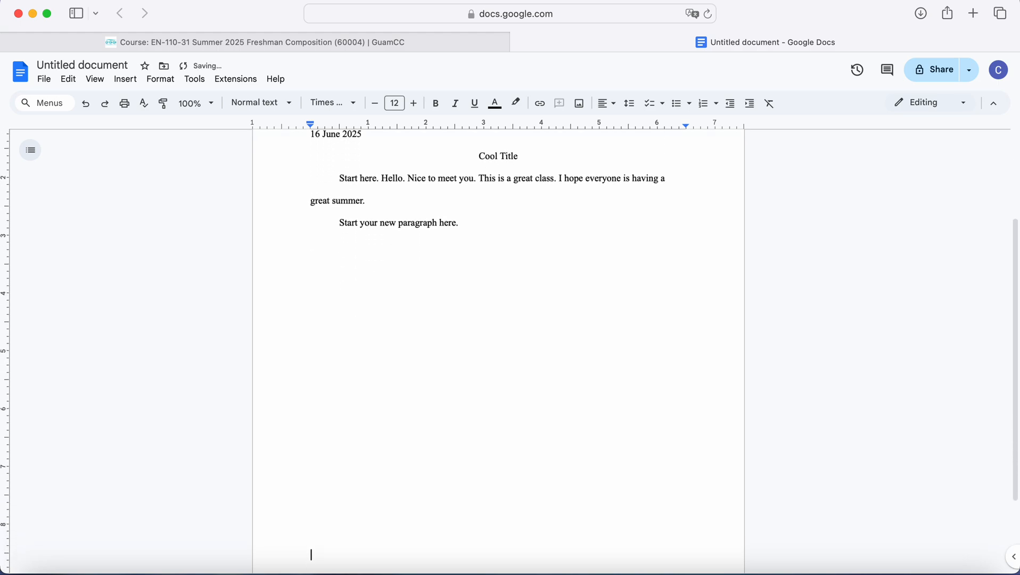
# Step: Delete the trailing empty lines so the essay ends at 'Start your new paragraph here.'
pyautogui.press('BackSpace')
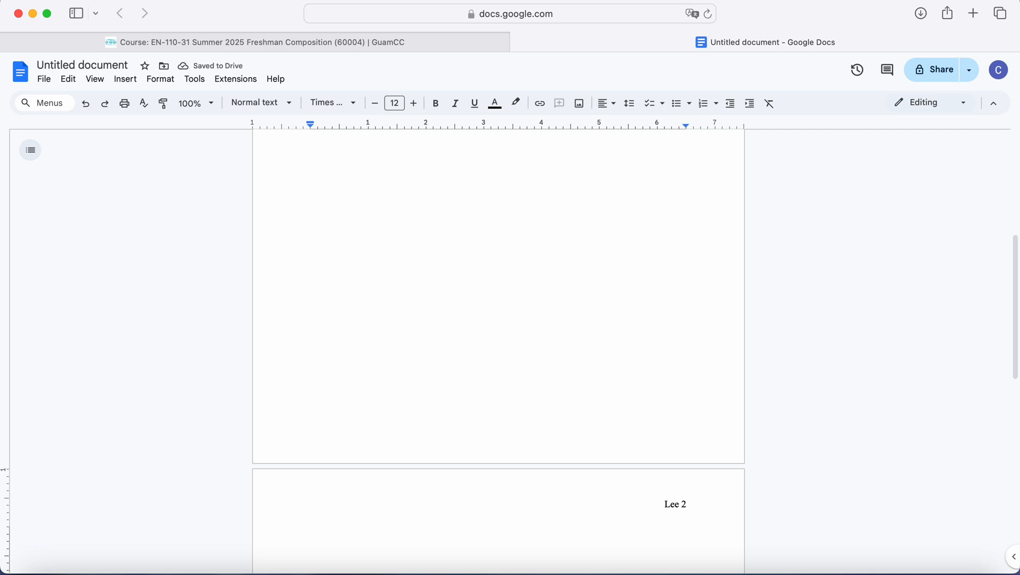
pyautogui.press('BackSpace')
pyautogui.press('BackSpace')
pyautogui.press('BackSpace')
pyautogui.press('BackSpace')
pyautogui.press('BackSpace')
pyautogui.press('BackSpace')
pyautogui.press('BackSpace')
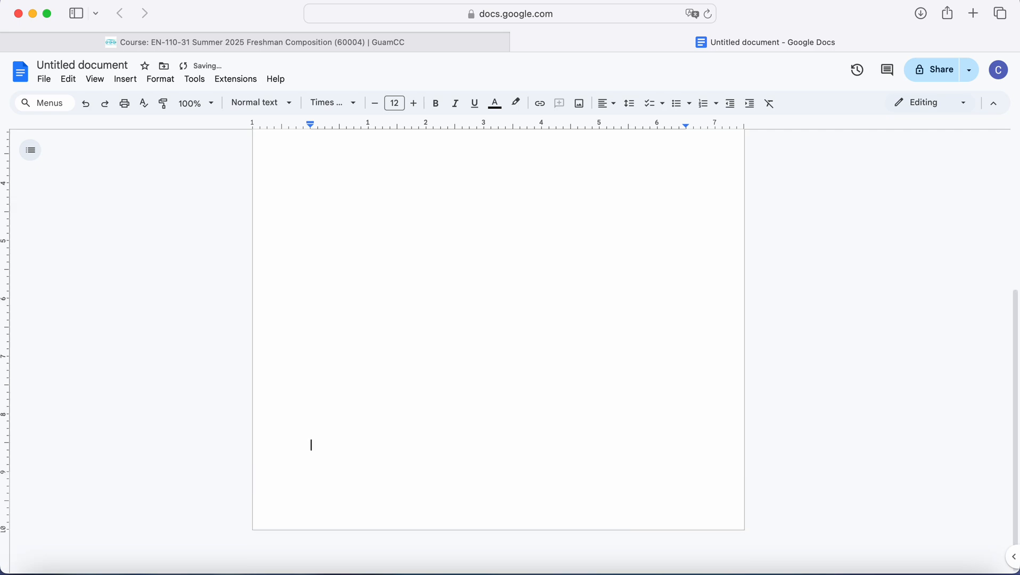
pyautogui.press('BackSpace')
pyautogui.press('BackSpace')
pyautogui.press('BackSpace')
pyautogui.press('BackSpace')
pyautogui.press('BackSpace')
pyautogui.press('BackSpace')
pyautogui.press('BackSpace')
pyautogui.press('BackSpace')
pyautogui.press('BackSpace')
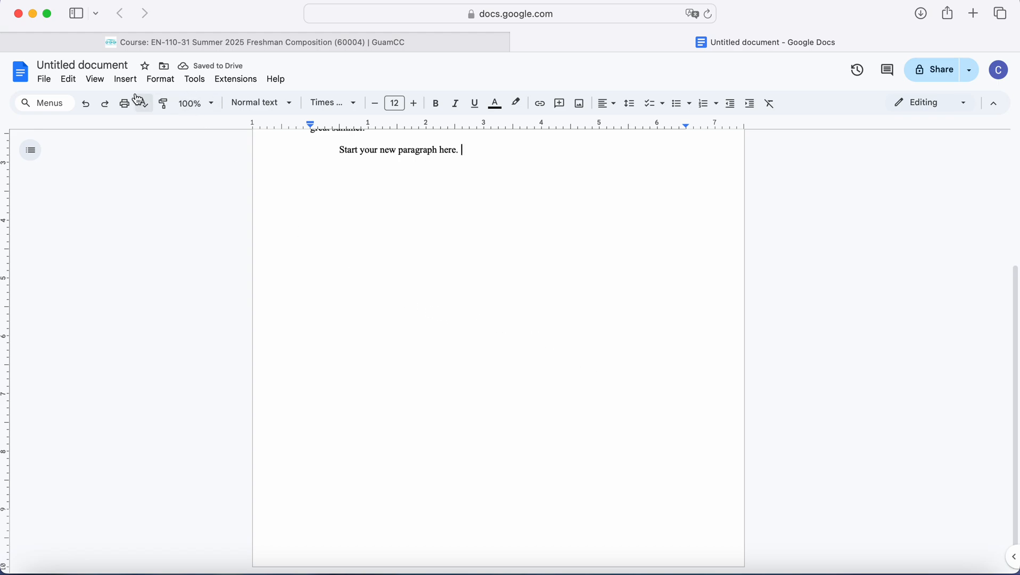
# Step: Insert a page break and type the indented paragraph 'Start a new paragraph.' on page 2
pyautogui.click(126, 79)
pyautogui.moveTo(178, 451)
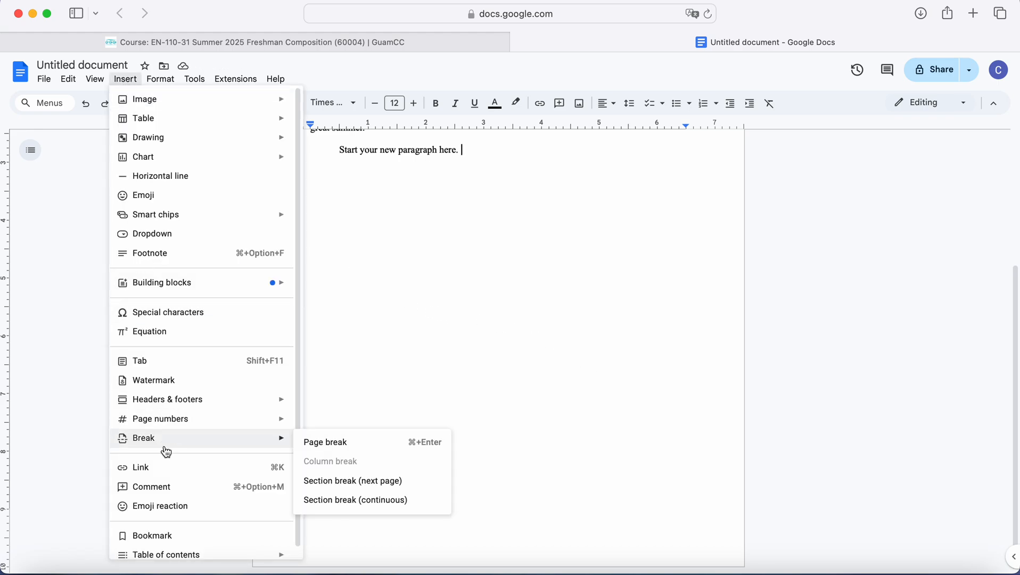
pyautogui.click(334, 449)
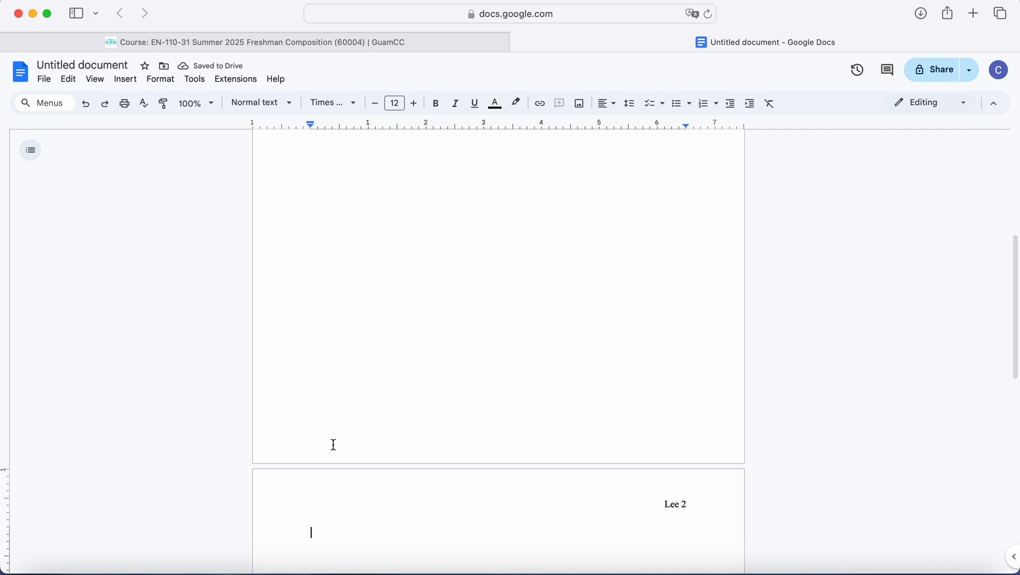
pyautogui.scroll(-3, 334, 444)
pyautogui.scroll(-3, 333, 445)
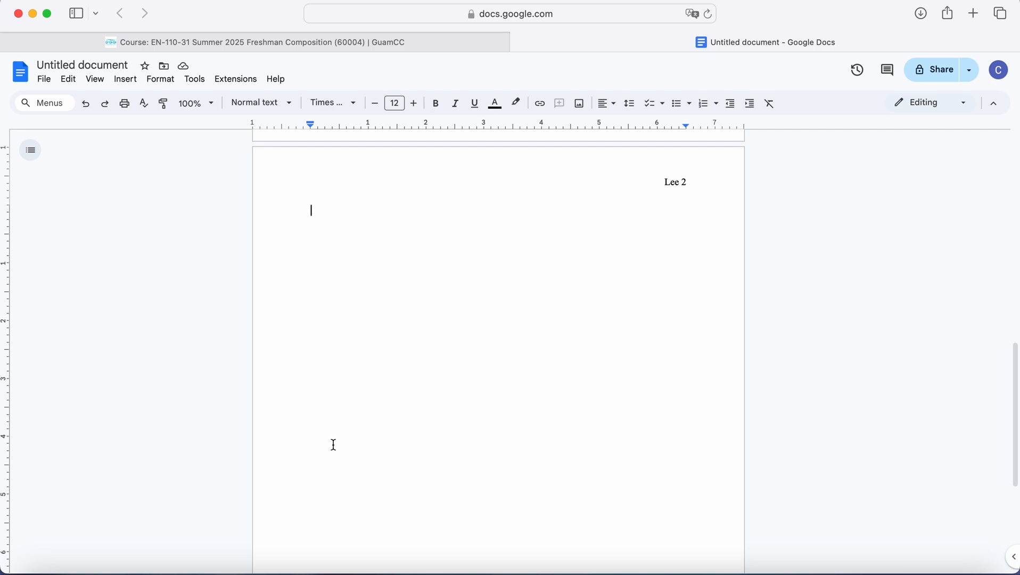
pyautogui.press('Tab')
pyautogui.write('Start a new paragraph.')
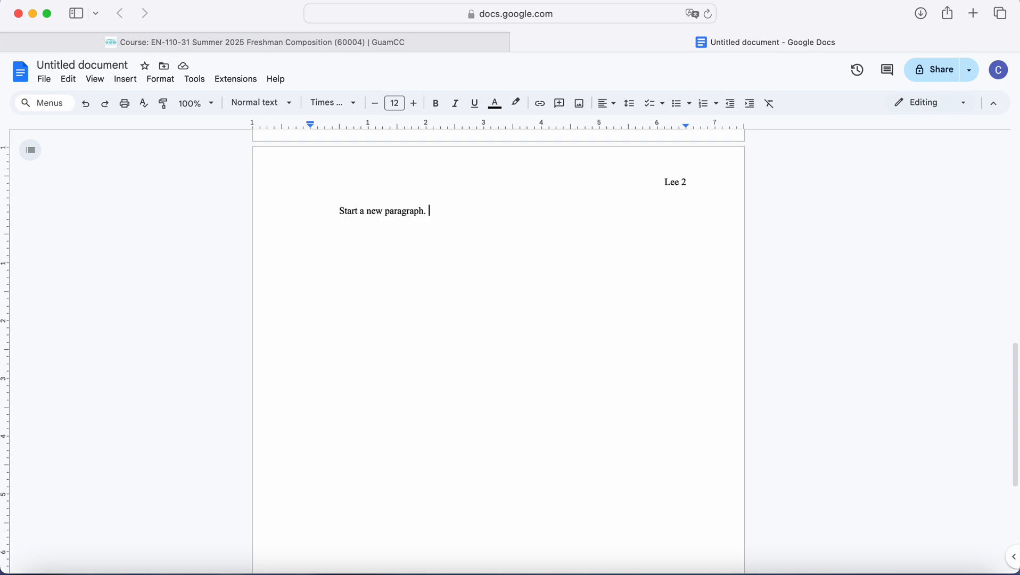
pyautogui.scroll(1, 498, 352)
pyautogui.scroll(10, 498, 351)
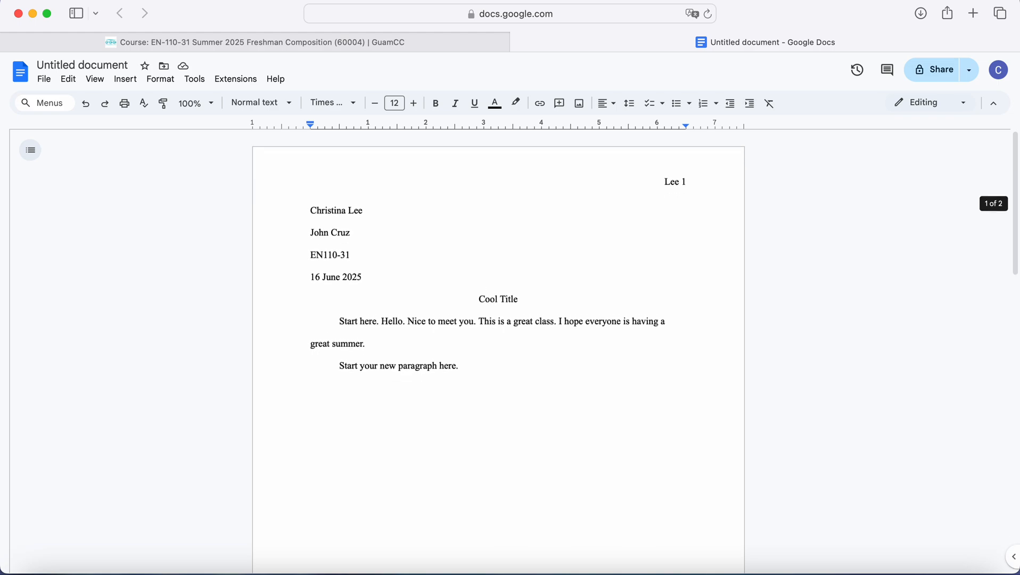